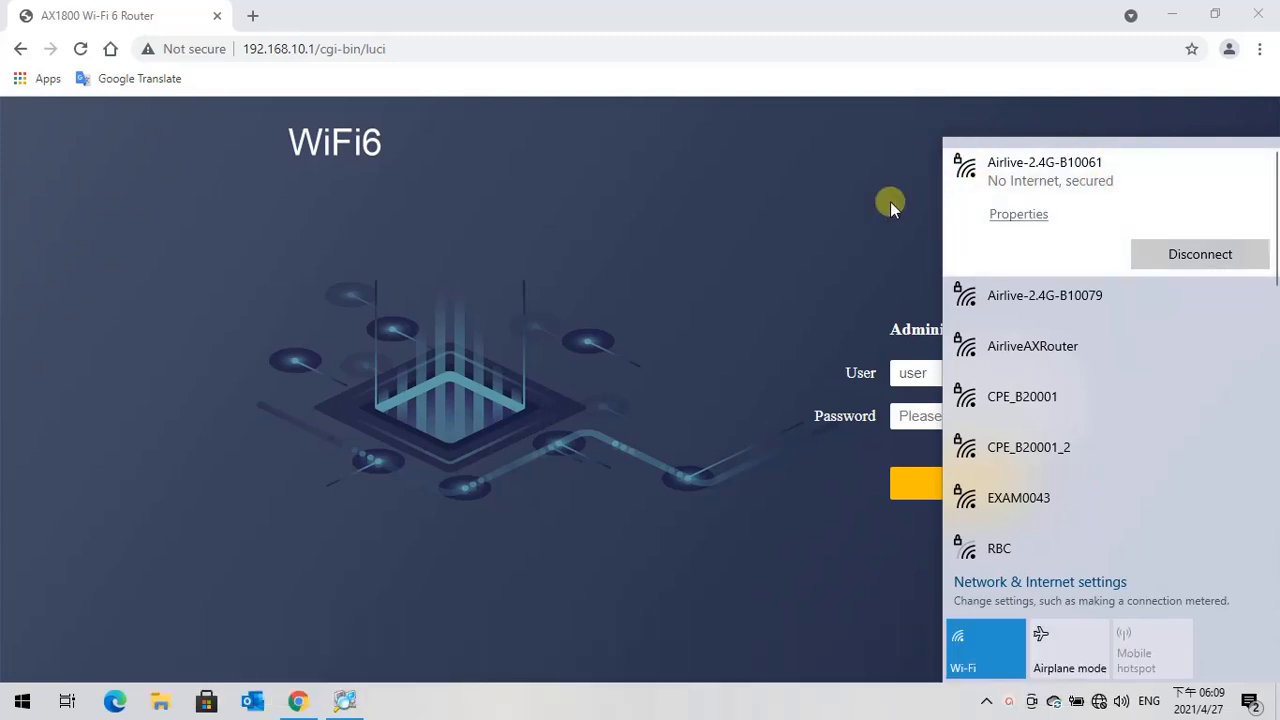
Step: Dismiss the network list and log in to the router's administrator page with the router password
left_click(816, 201)
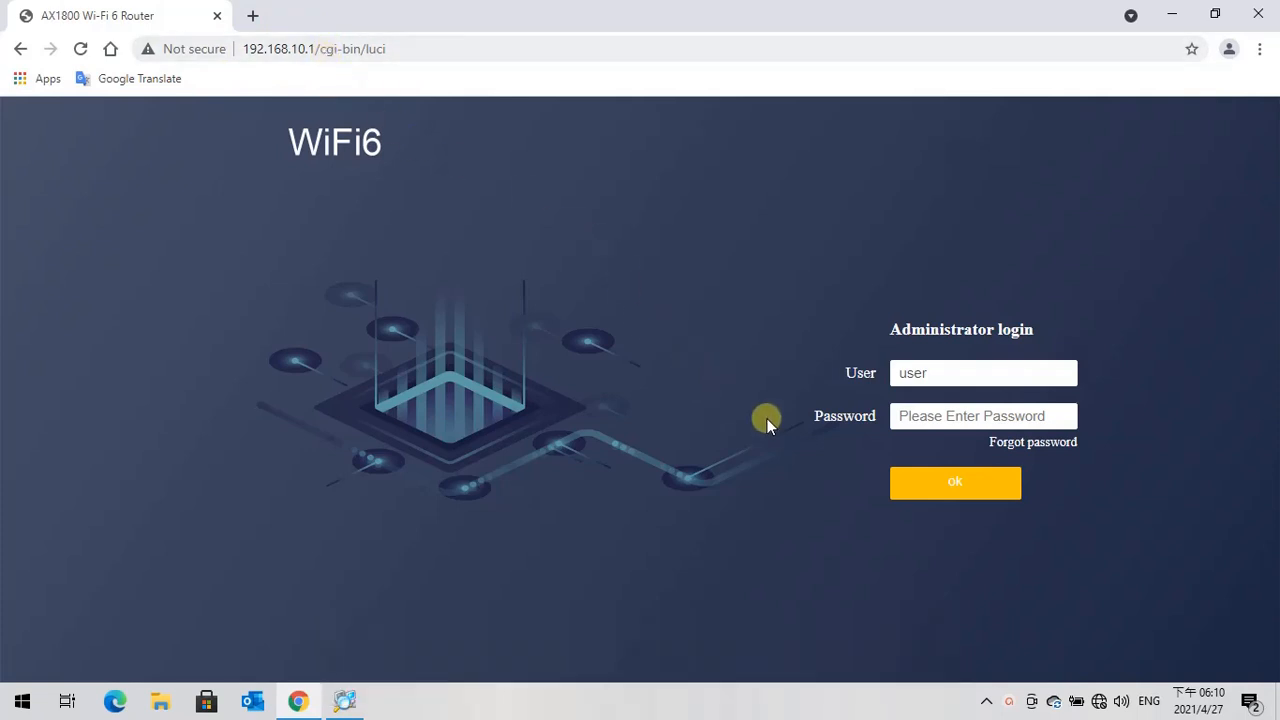
left_click(900, 416)
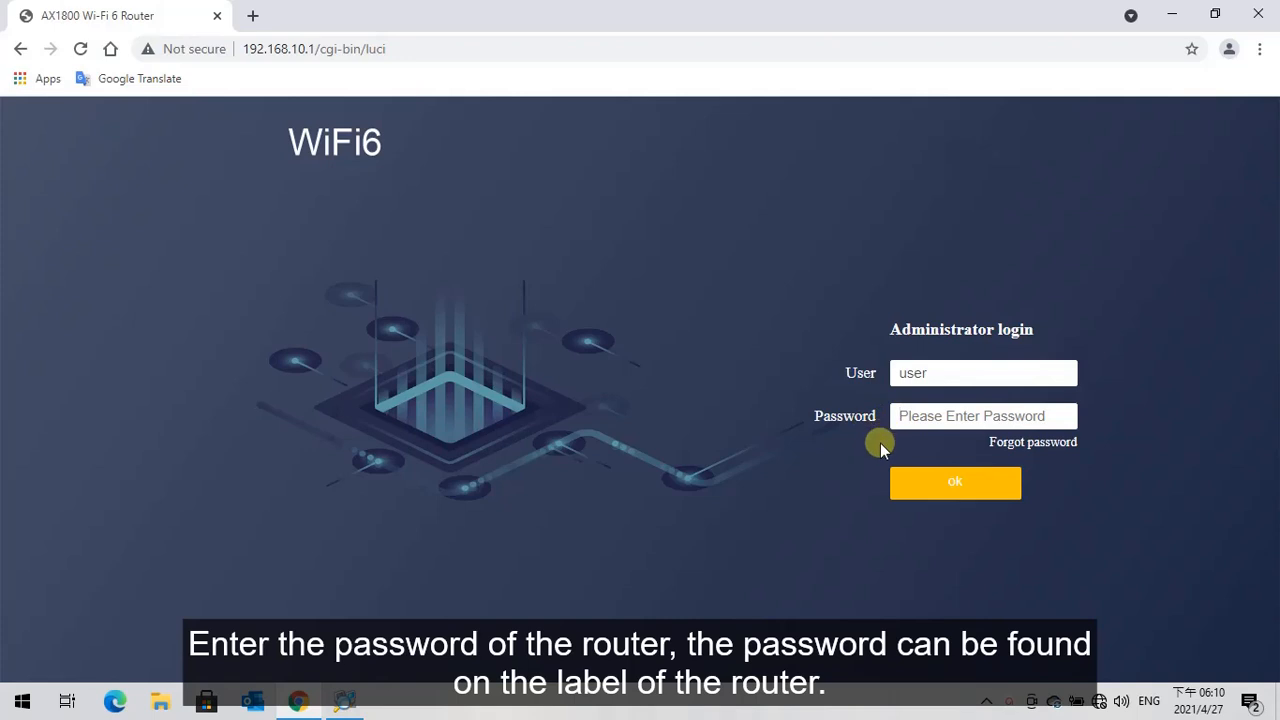
type("•••••")
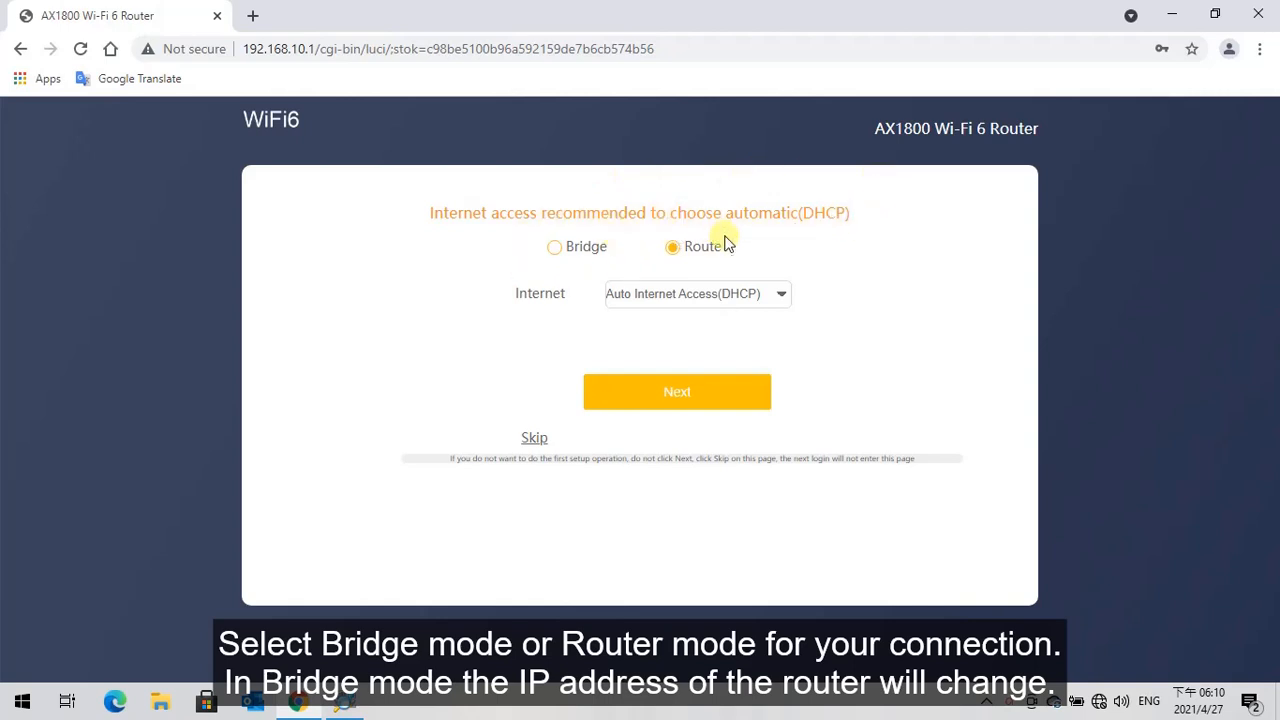
Step: Choose Bridge as the router's internet access mode and continue to the Wi-Fi setup
left_click(555, 248)
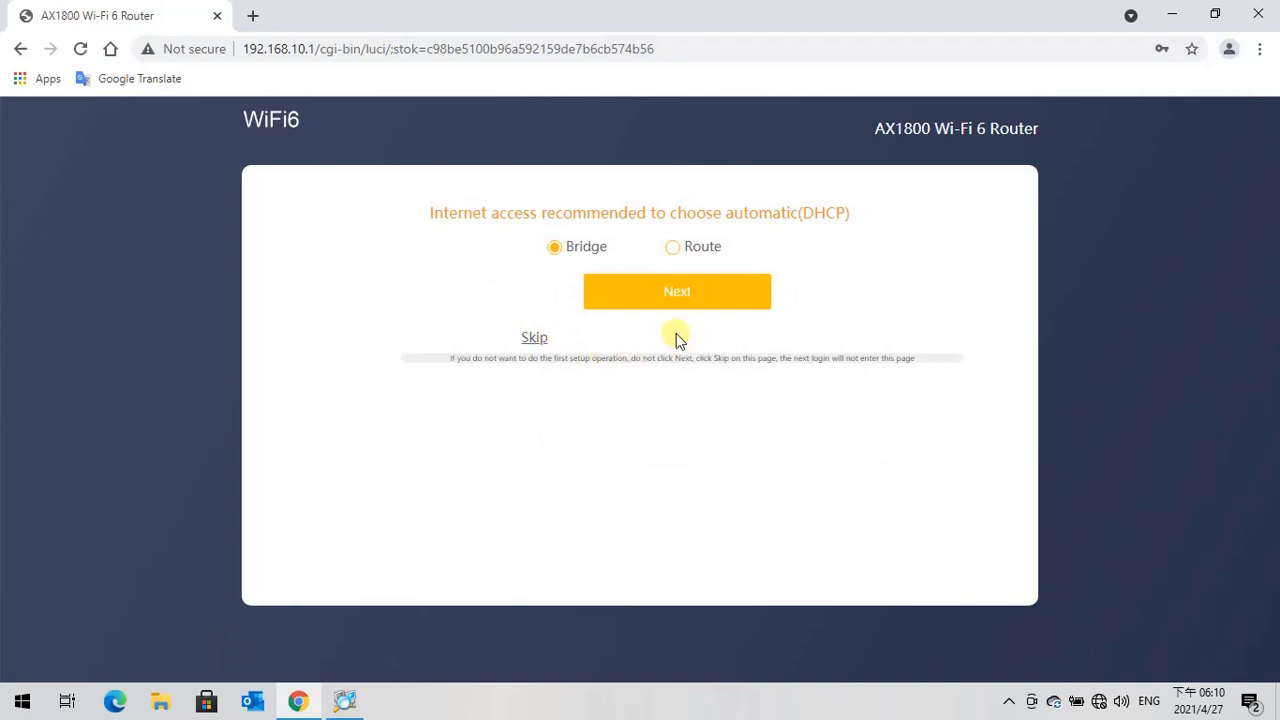
left_click(676, 294)
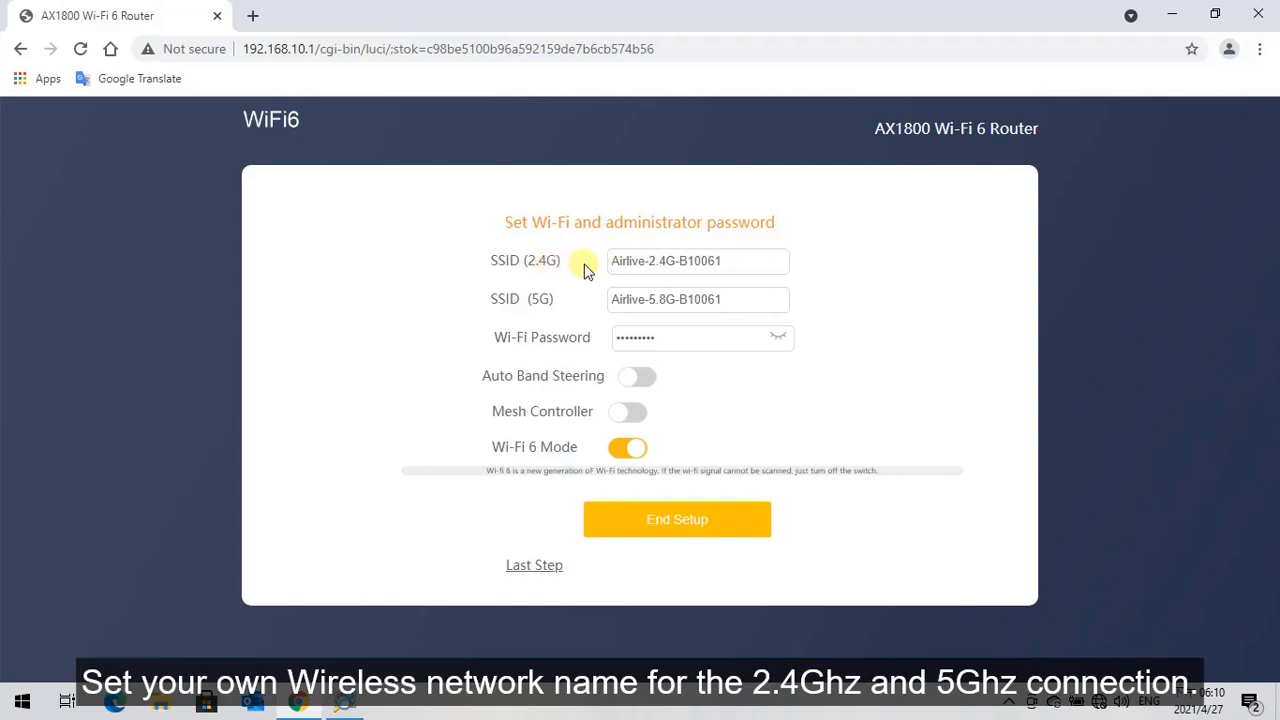
Step: Rename the 2.4G SSID to Airlive-Home24 and the 5G SSID to Airlive-Home50
left_click(739, 263)
key("BackSpace")
key("BackSpace")
key("BackSpace")
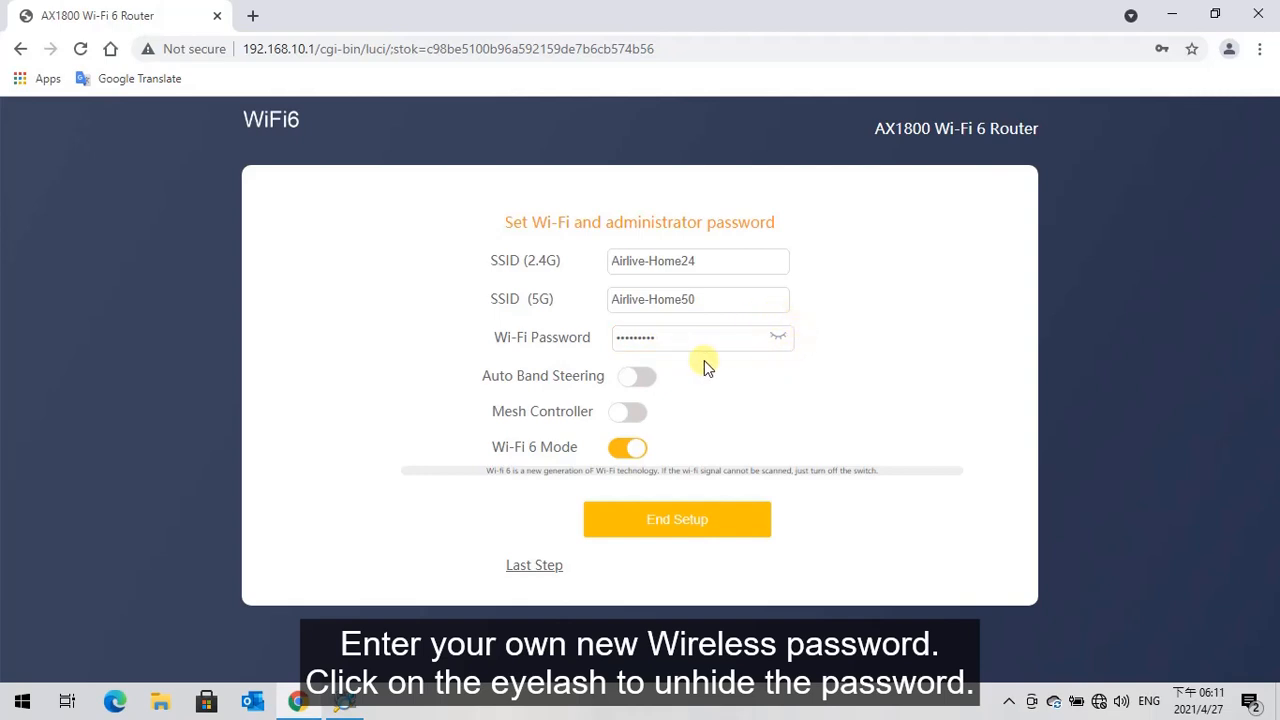
Step: Replace the Wi-Fi password with a new one, using the show/hide option to check it, and finish the setup
left_click(777, 336)
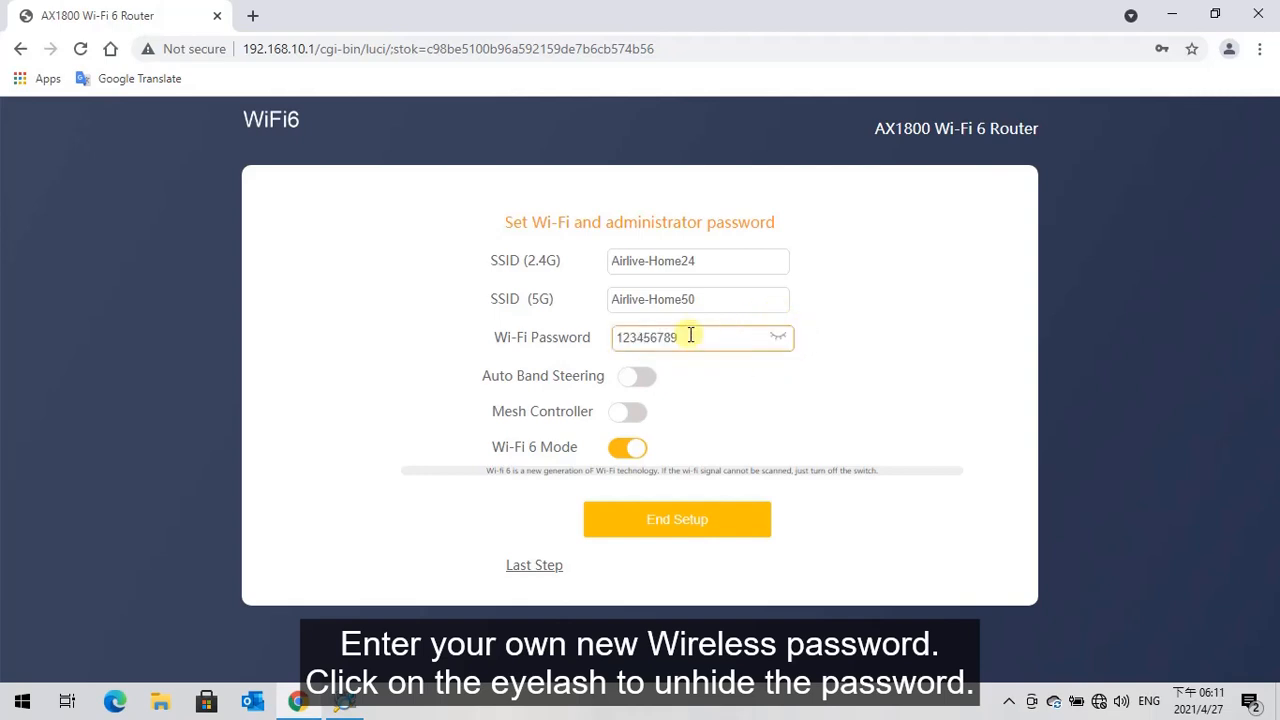
key("BackSpace")
key("BackSpace")
key("BackSpace")
key("BackSpace")
key("BackSpace")
key("BackSpace")
key("BackSpace")
key("BackSpace")
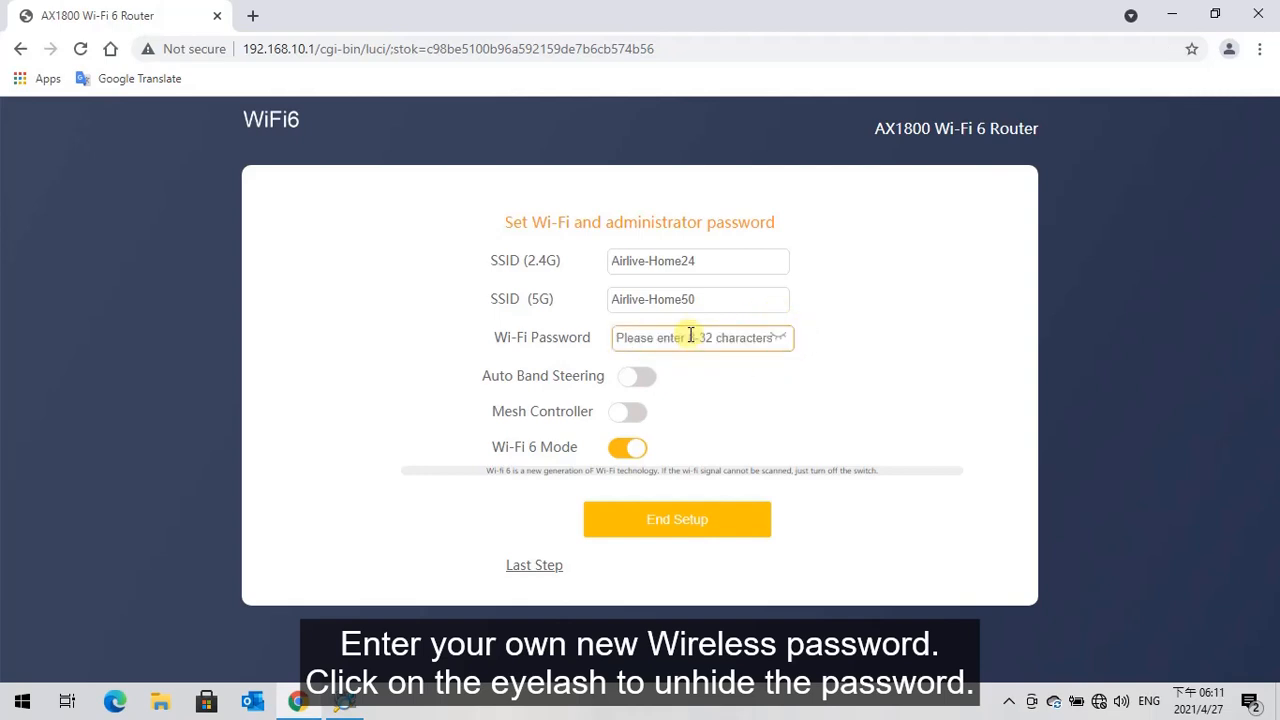
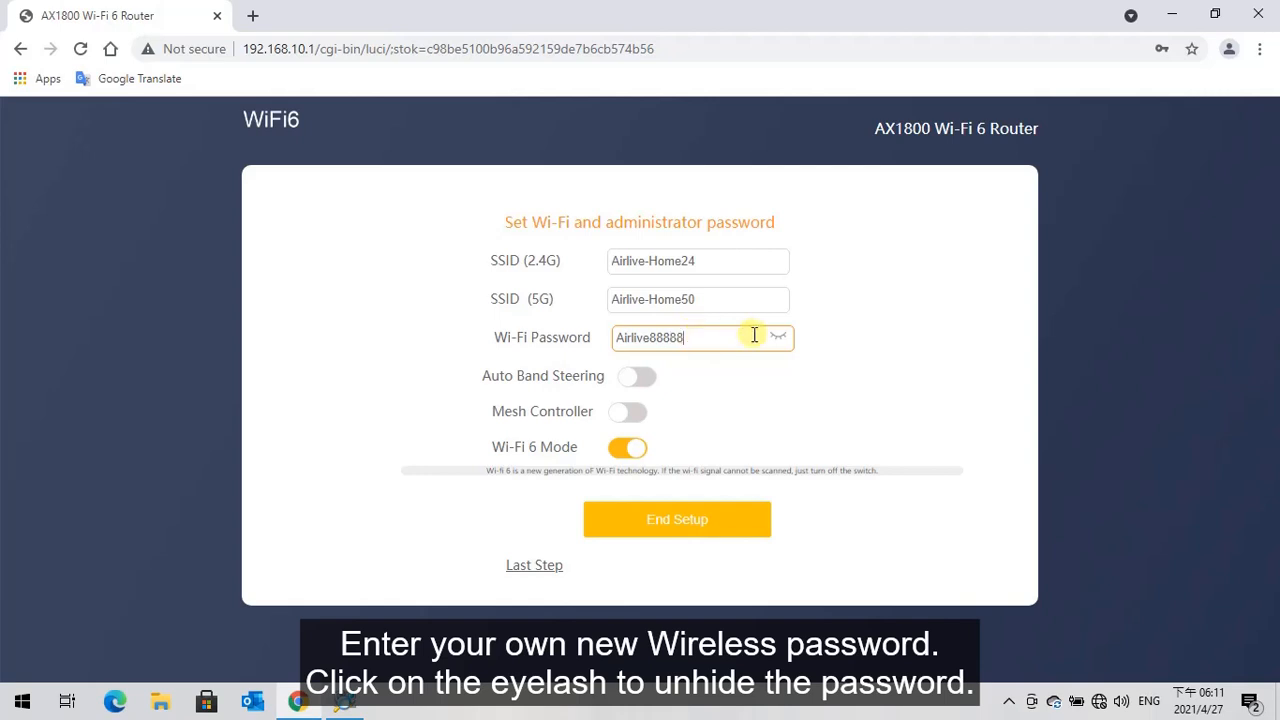
left_click(778, 338)
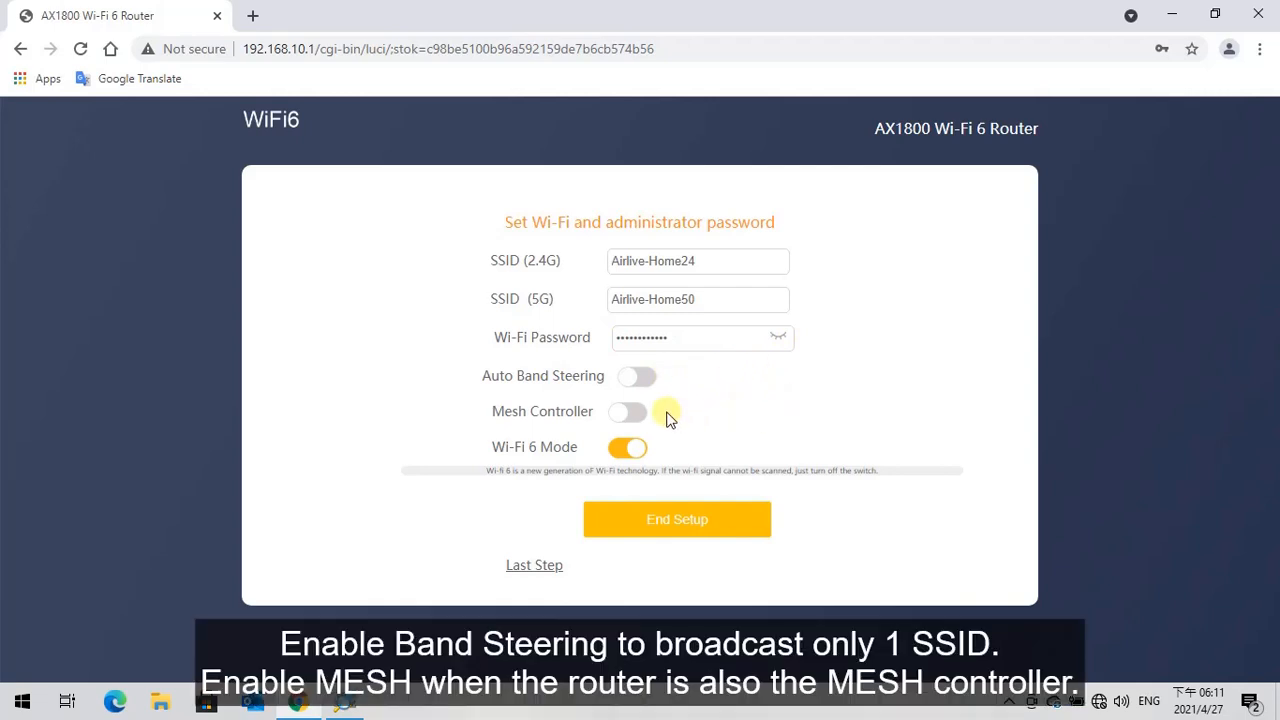
left_click(675, 521)
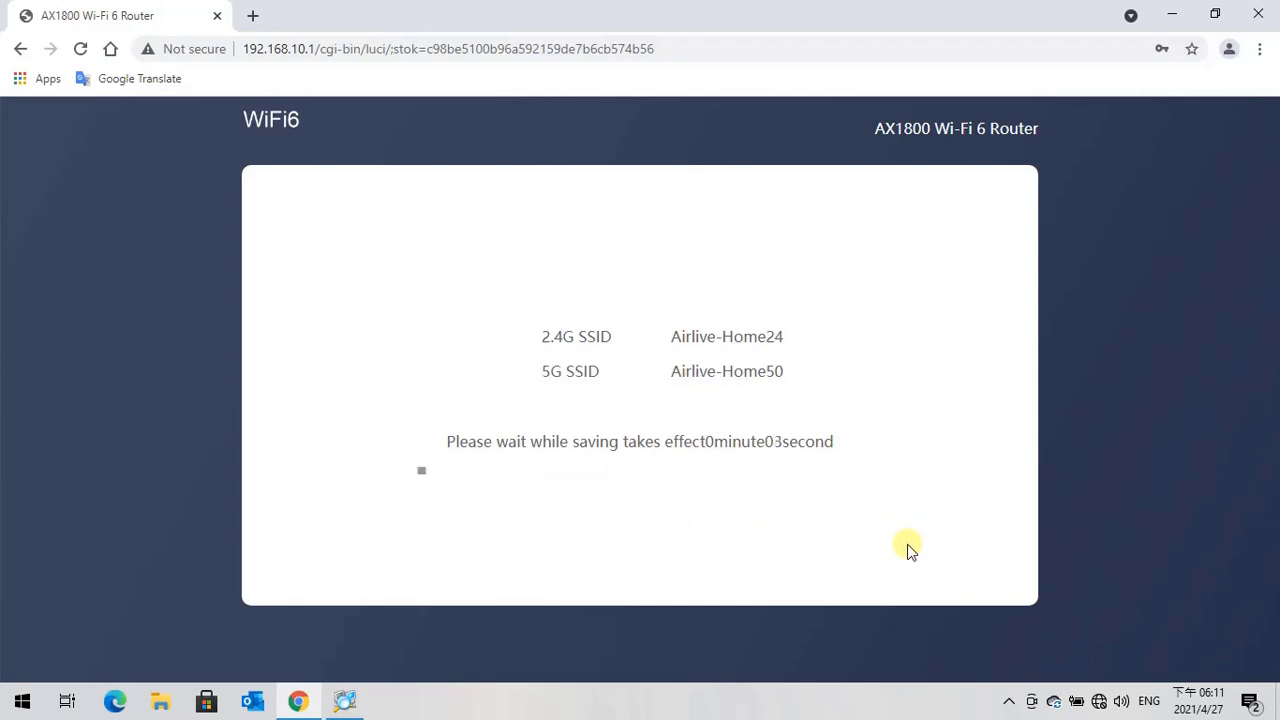
Step: Connect the computer to the Airlive-Home24 wireless network by entering the new network security key
left_click(1099, 701)
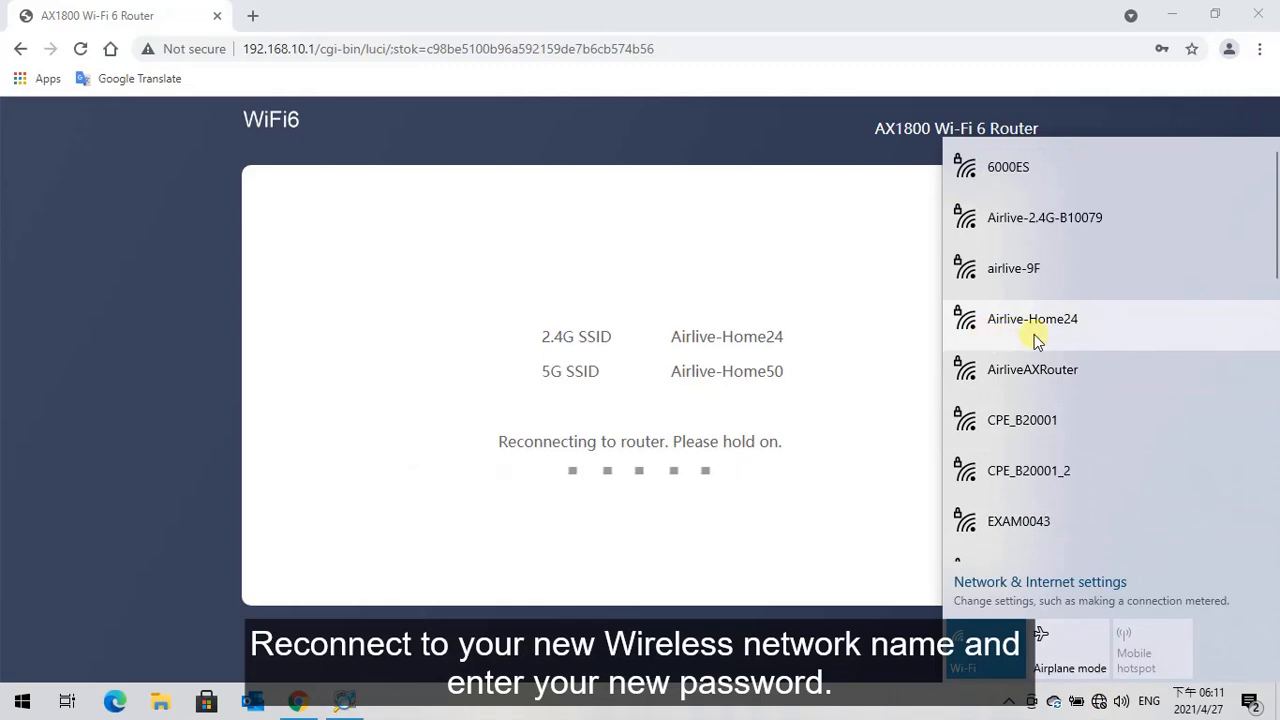
left_click(1091, 324)
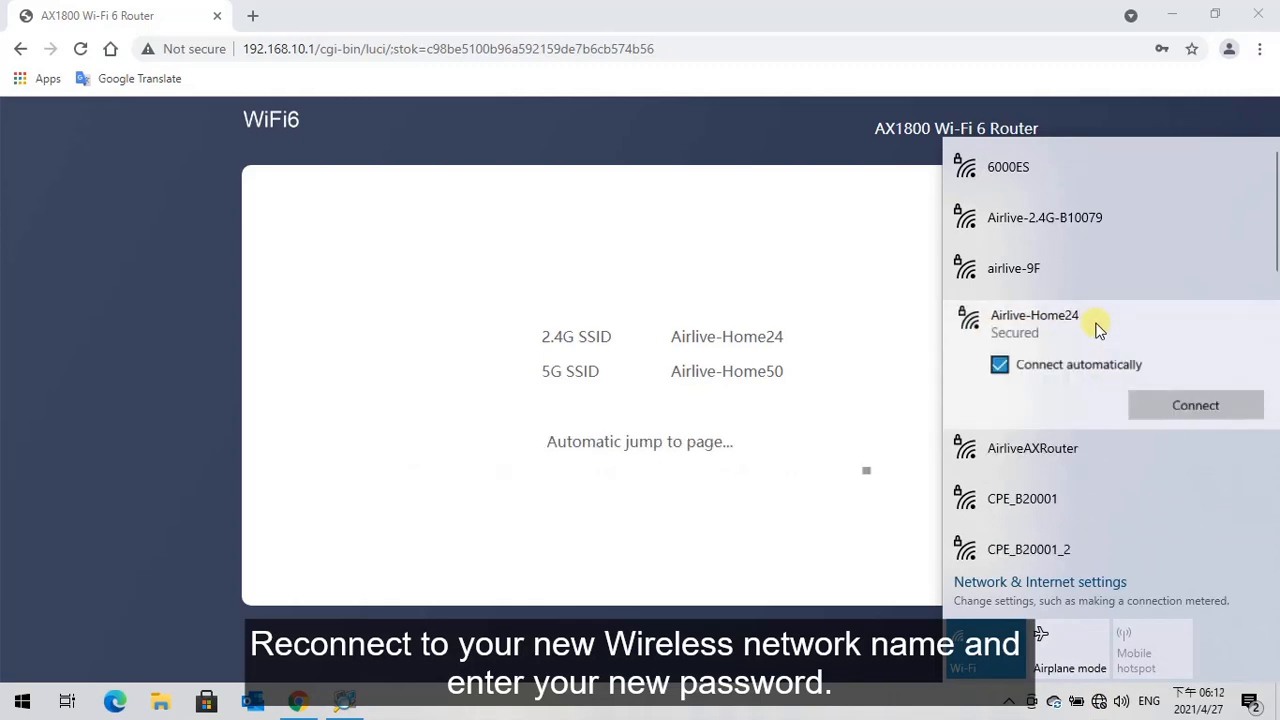
left_click(1188, 401)
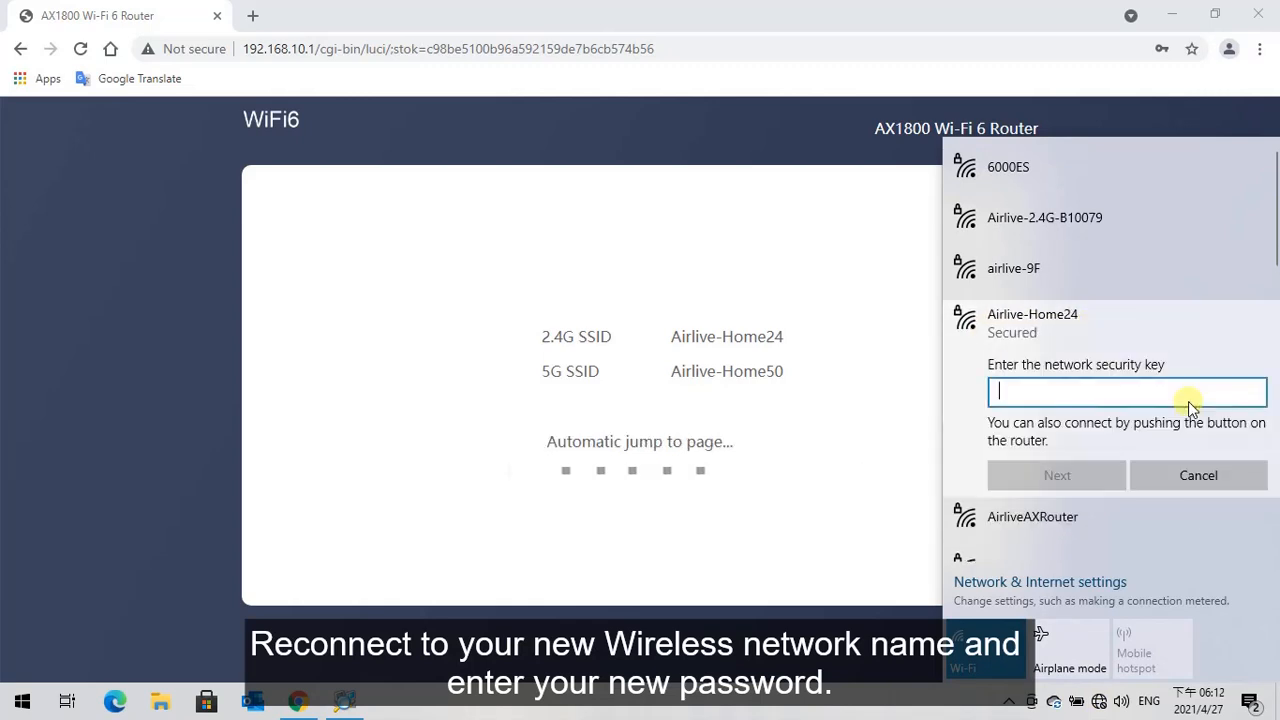
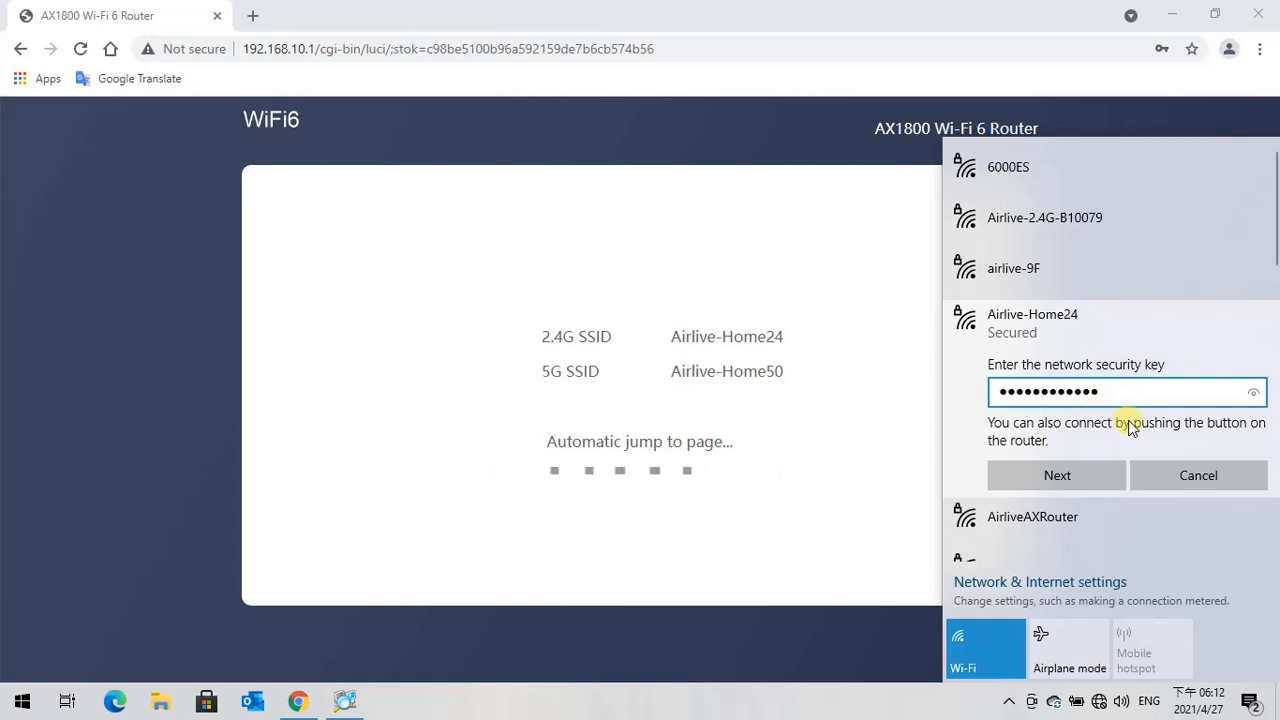
left_click(1057, 477)
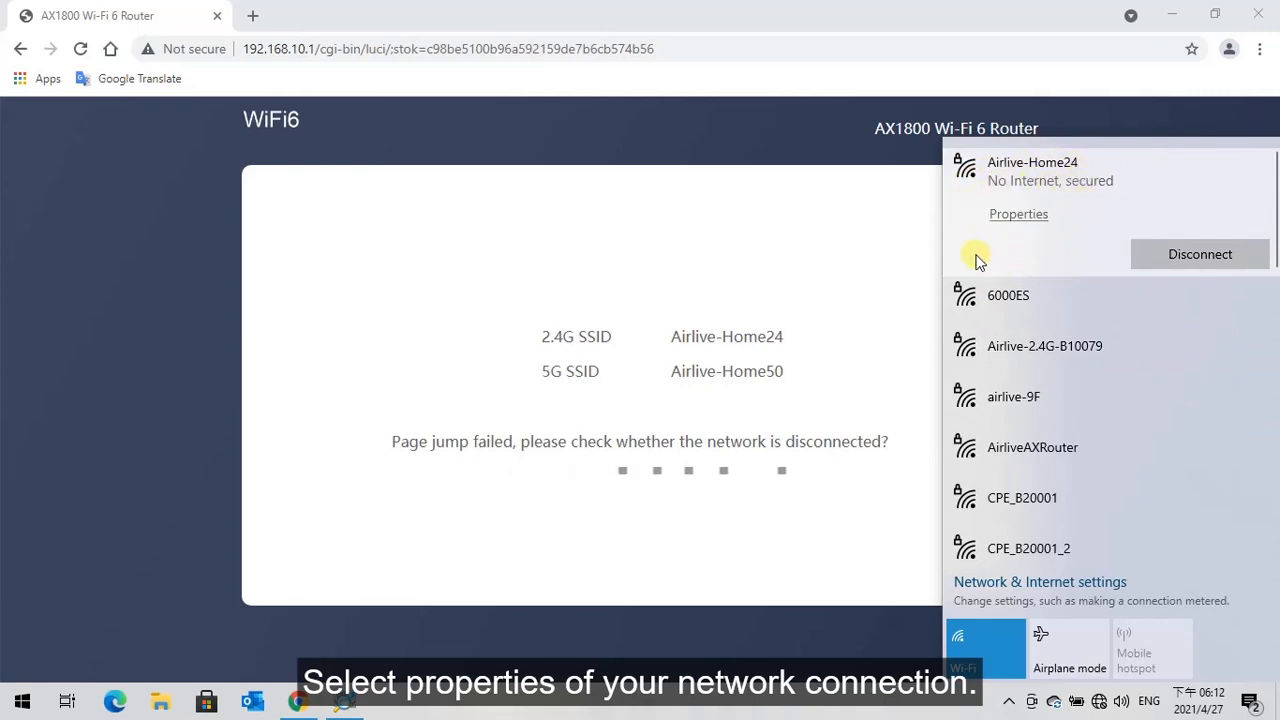
Step: Check the IPv4 address range in the properties of the Airlive-Home24 connection, and close the settings window
left_click(1018, 216)
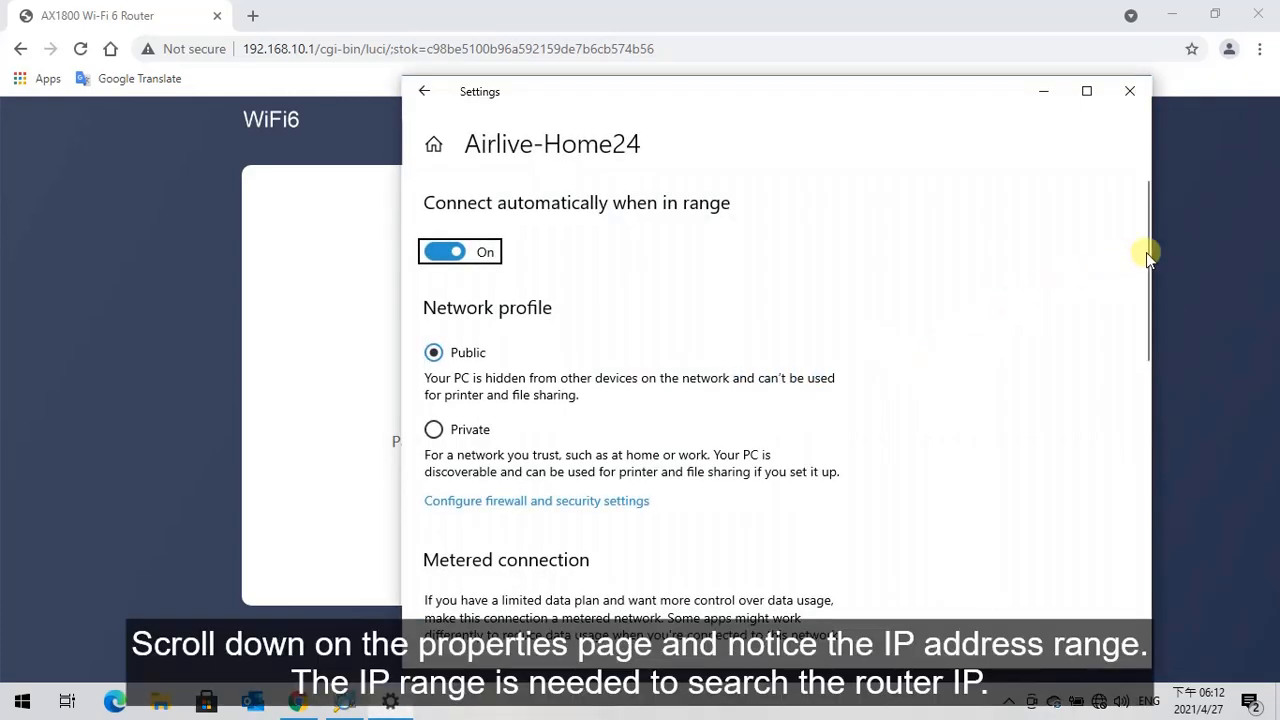
left_click_drag(1145, 258, 1130, 565)
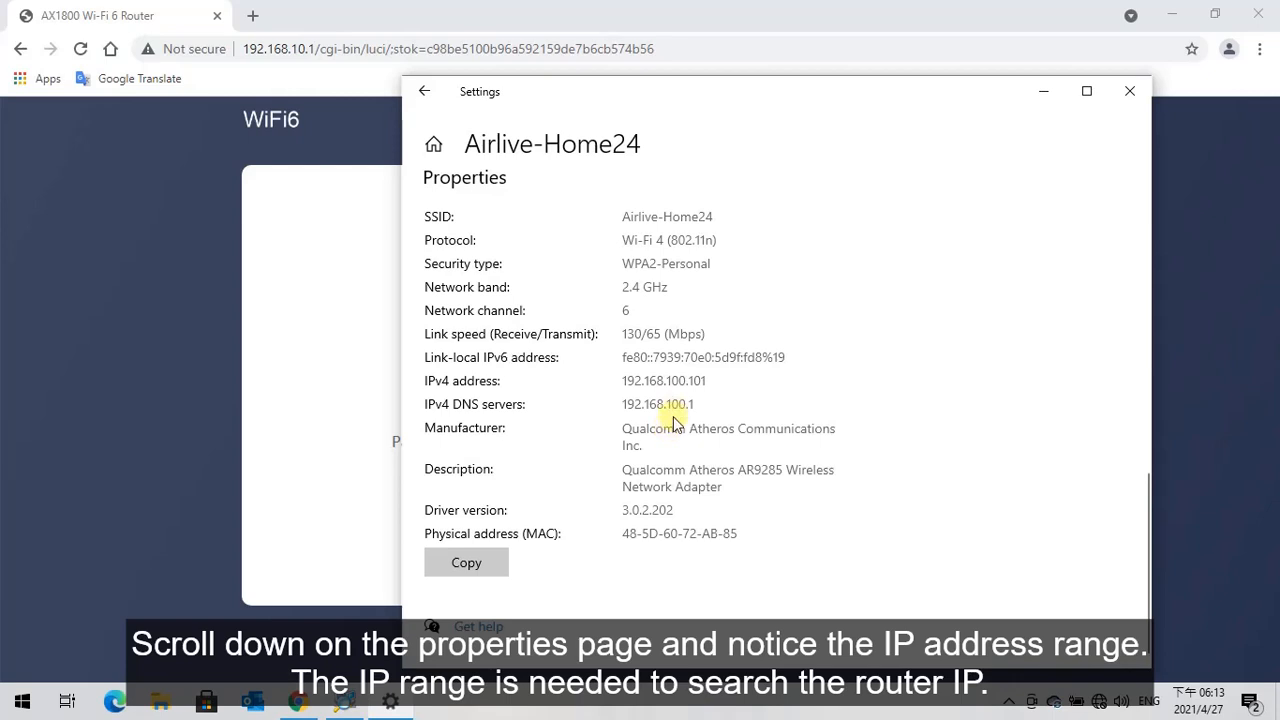
left_click(1130, 90)
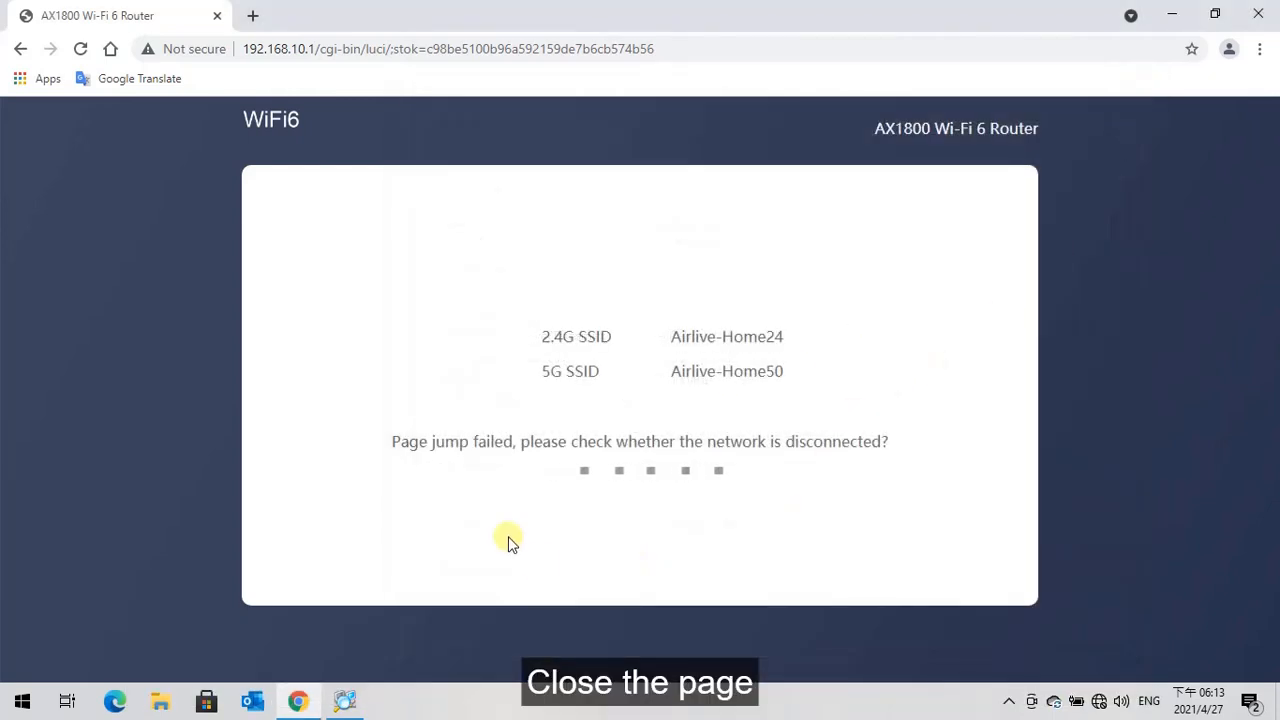
Step: Switch to Advanced IP Scanner and scan the range 192.168.100.1-254 for the router
left_click(347, 704)
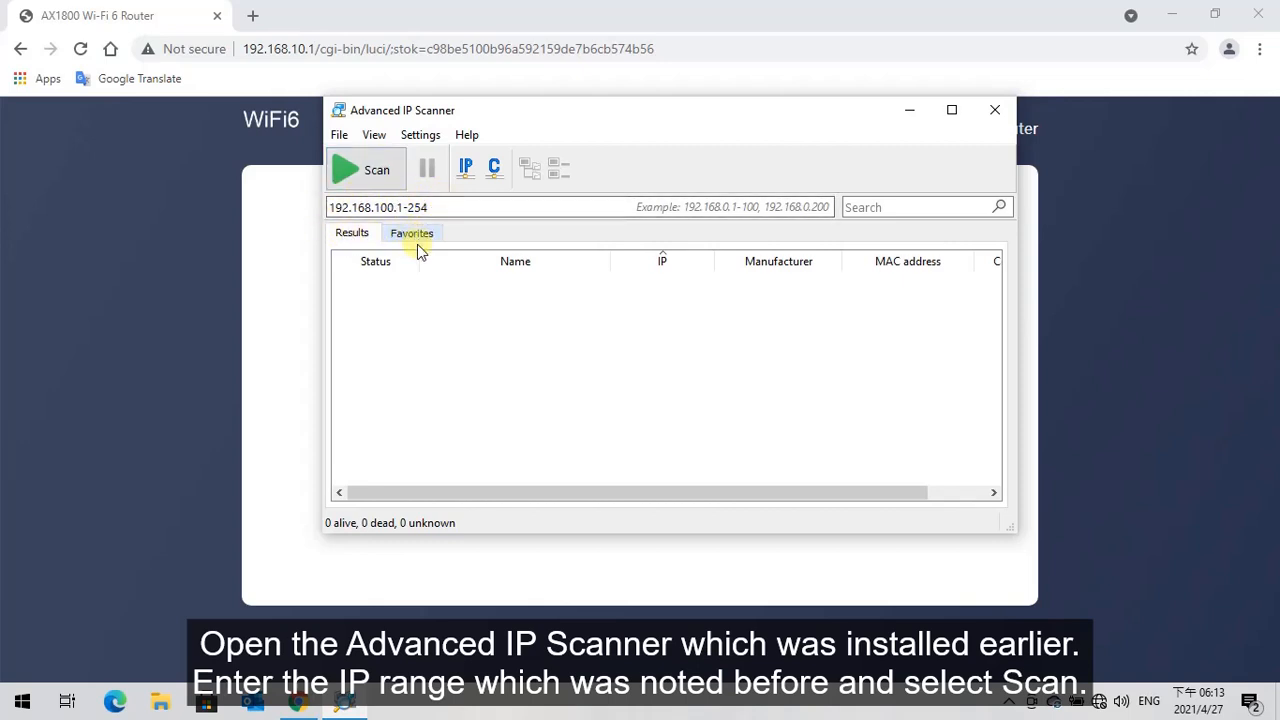
left_click(370, 170)
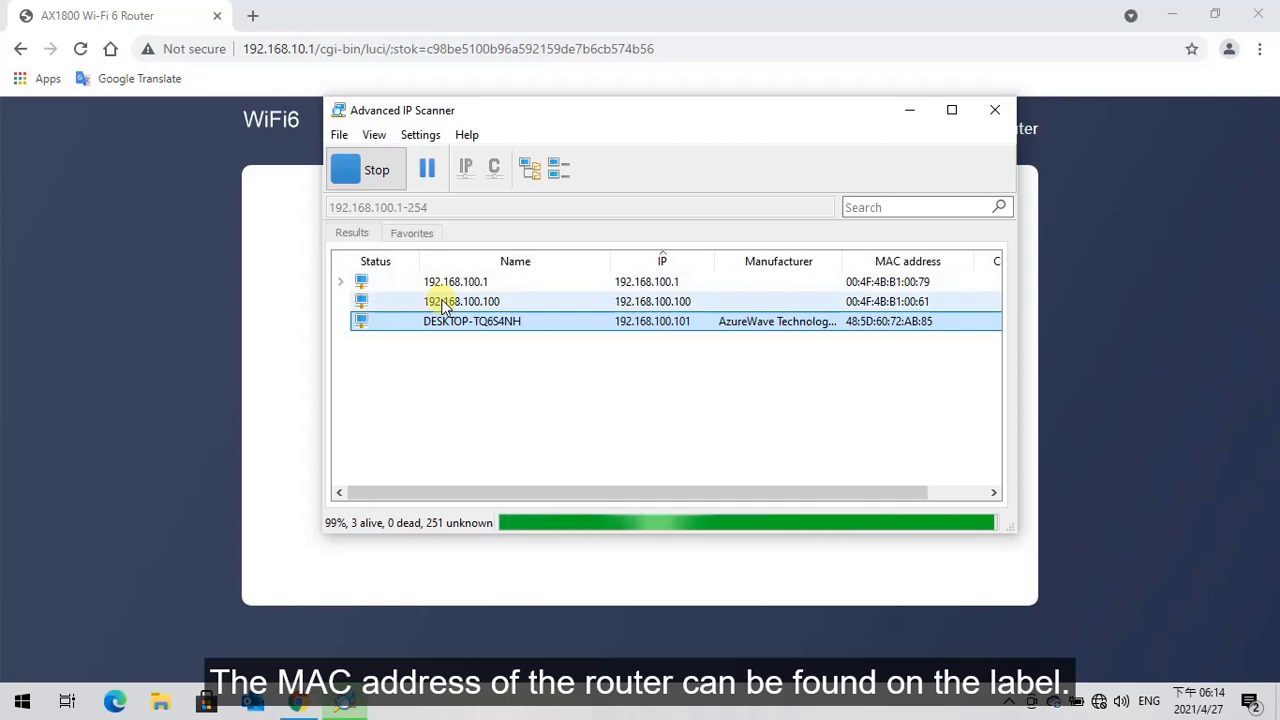
Step: Switch back to the Chrome browser and open the router's login page at 192.168.100.100 in a new tab
left_click(255, 17)
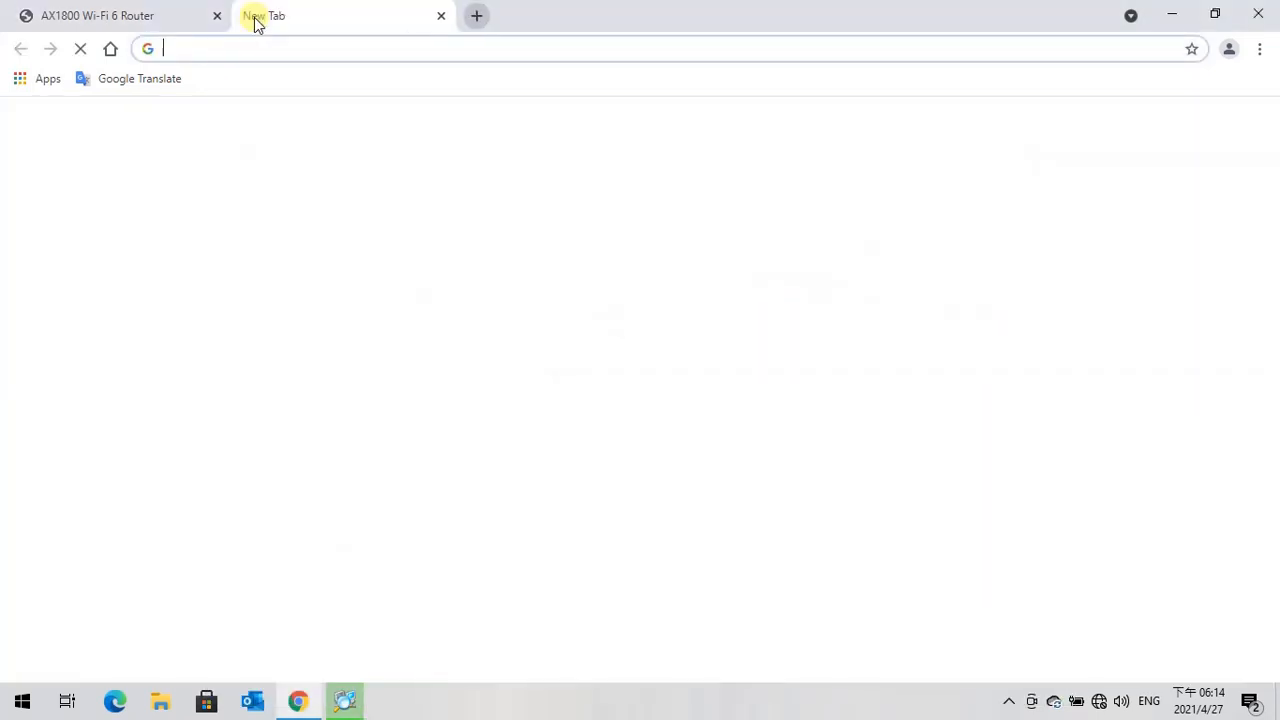
left_click(250, 49)
type("192.168")
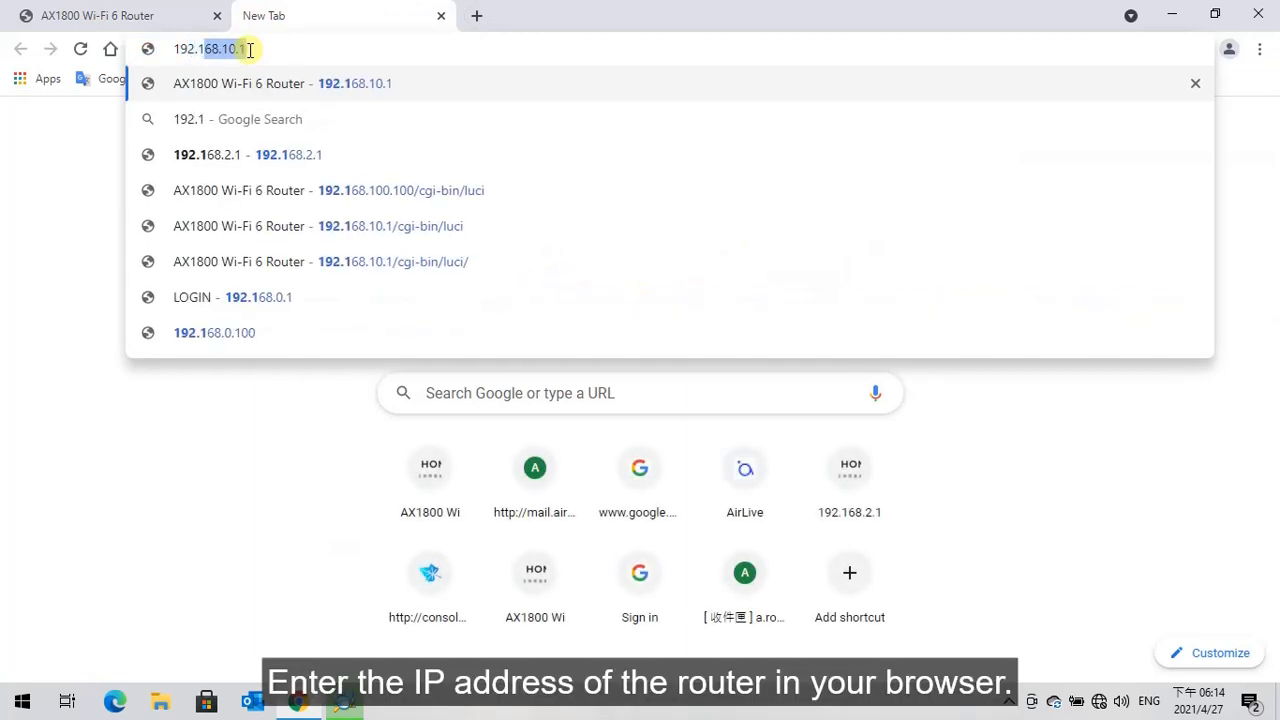
type(".100.100")
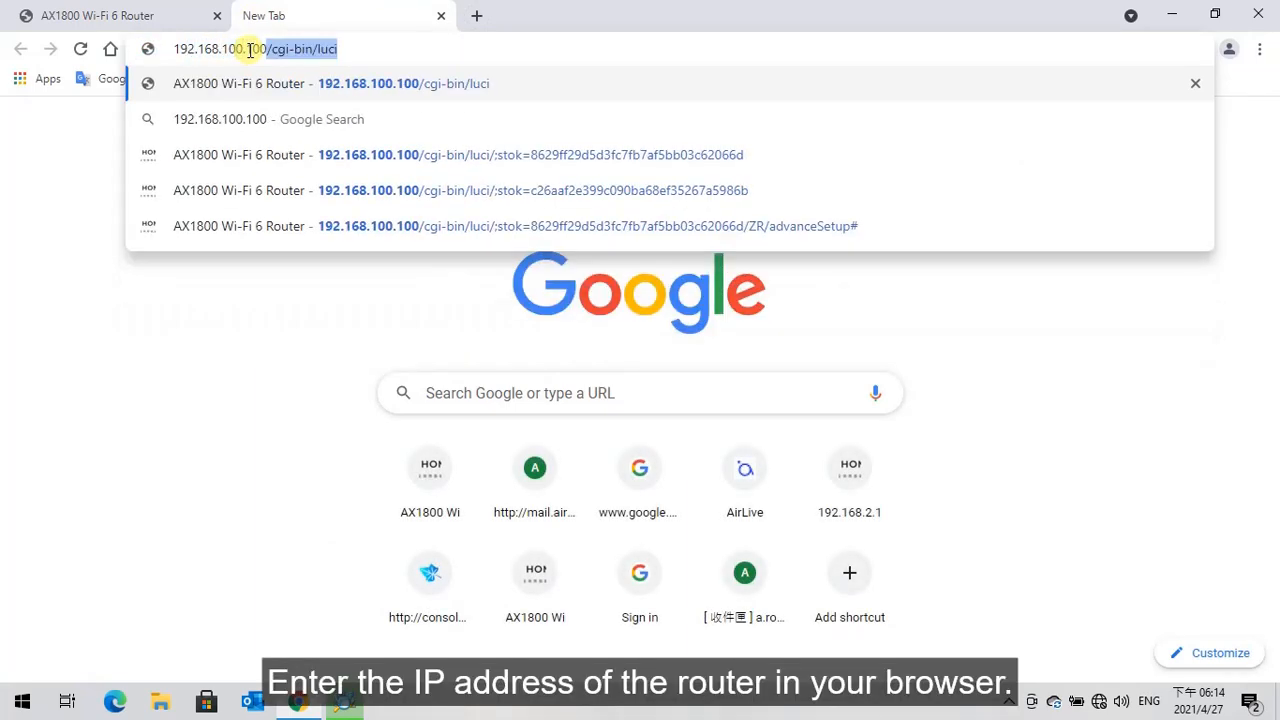
key("Return")
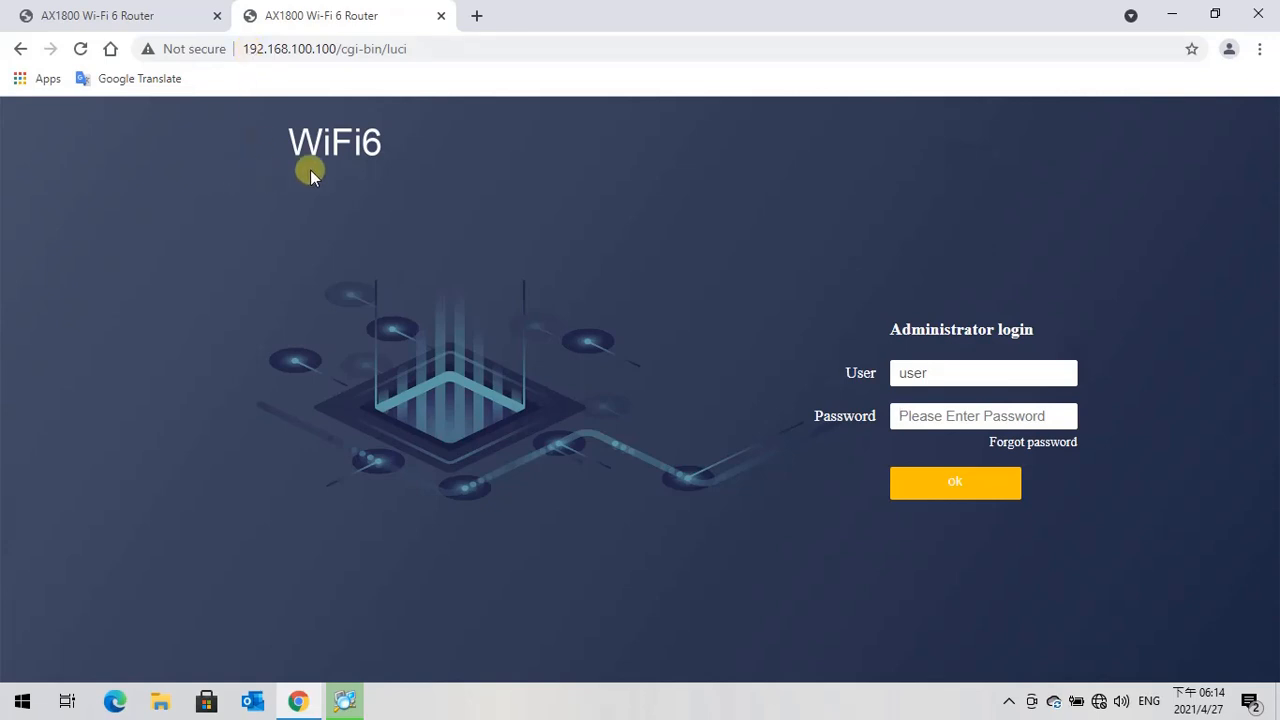
Step: Log in to the router at its new address with the administrator password and view the main page
left_click(928, 421)
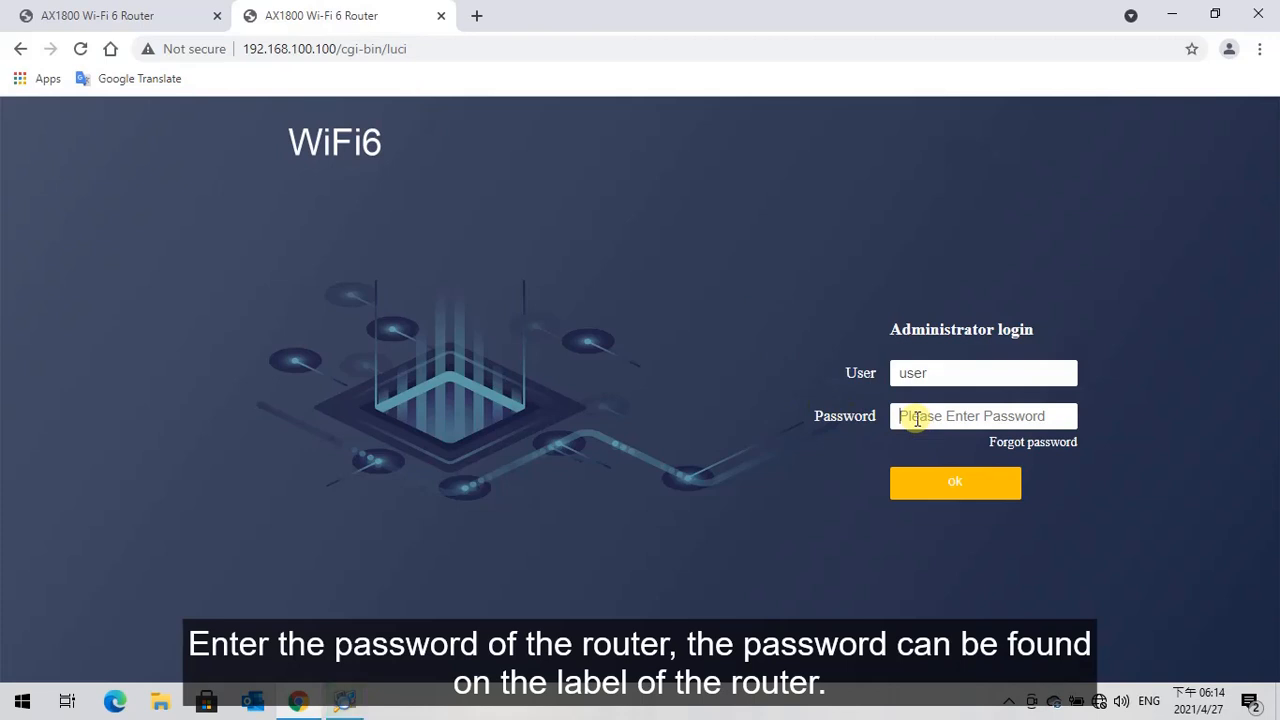
type("••")
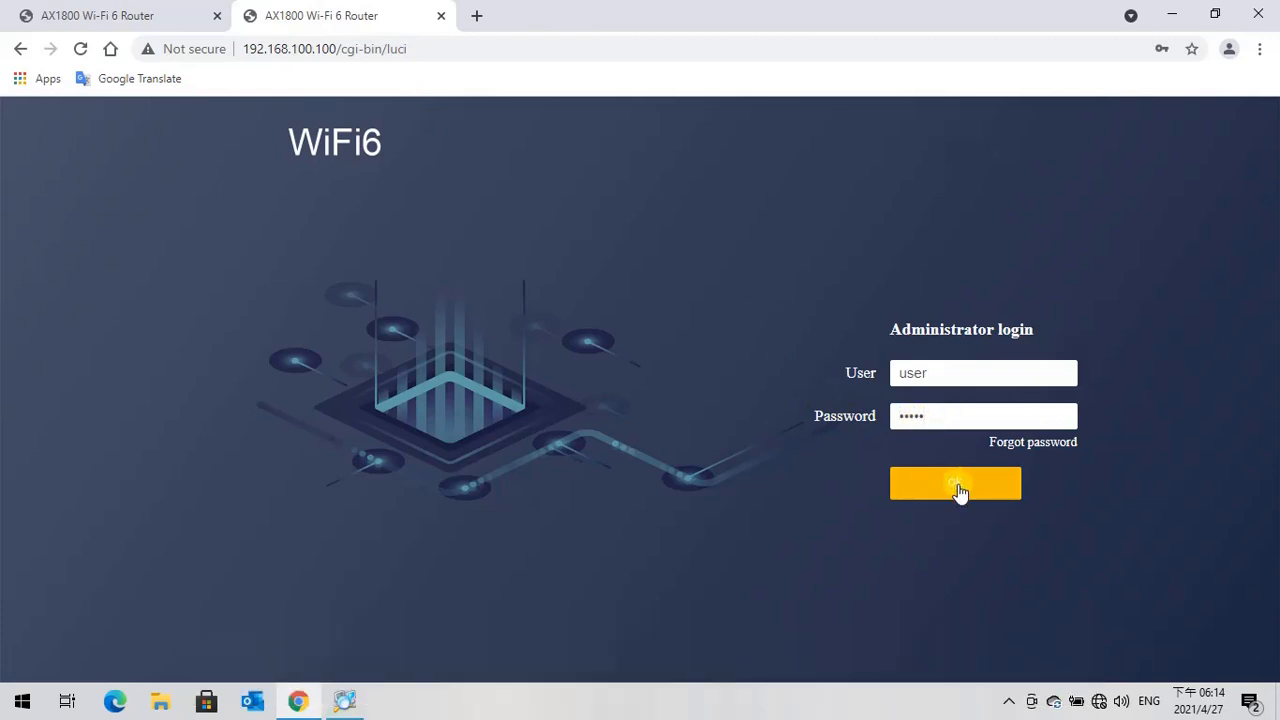
left_click(957, 486)
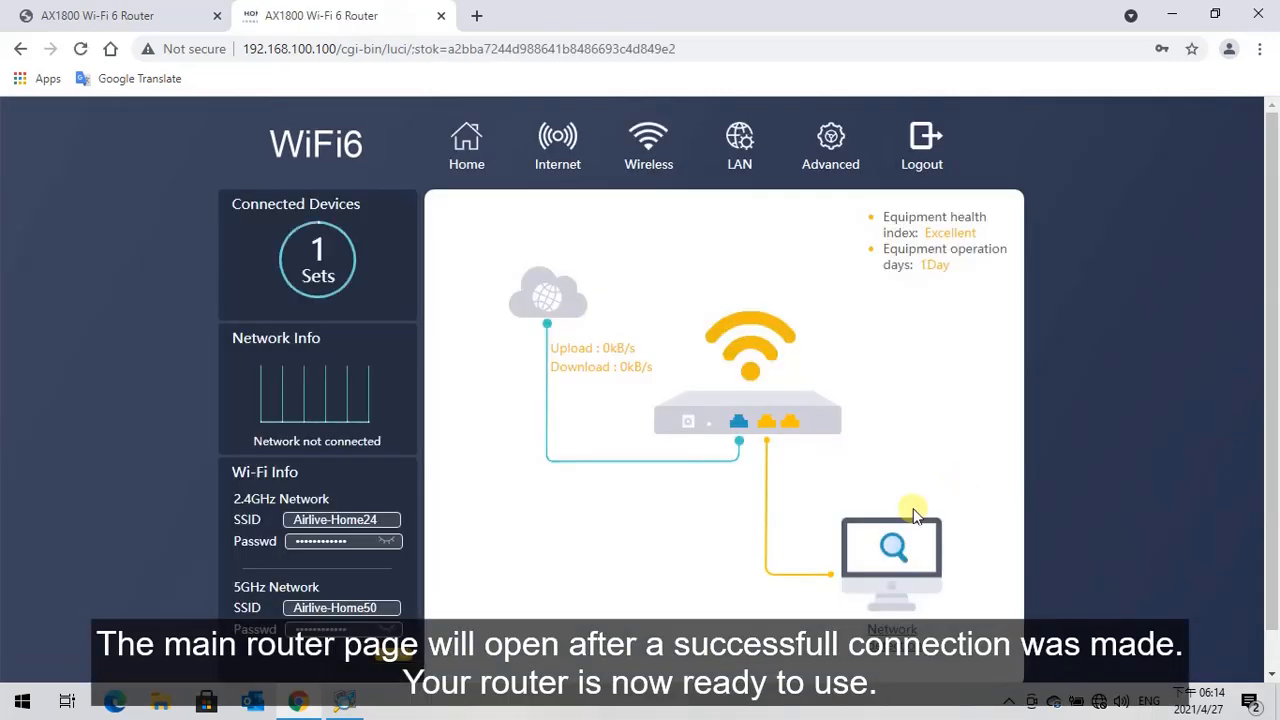
left_click_drag(1266, 351, 1267, 280)
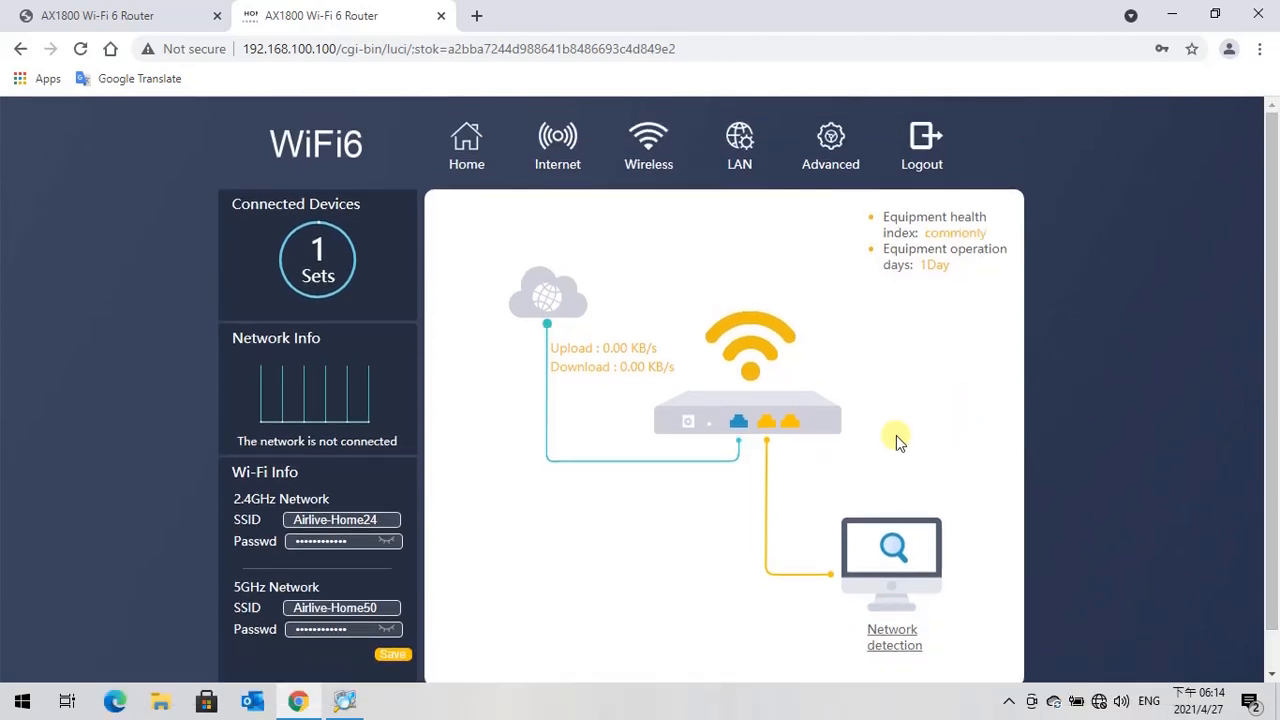